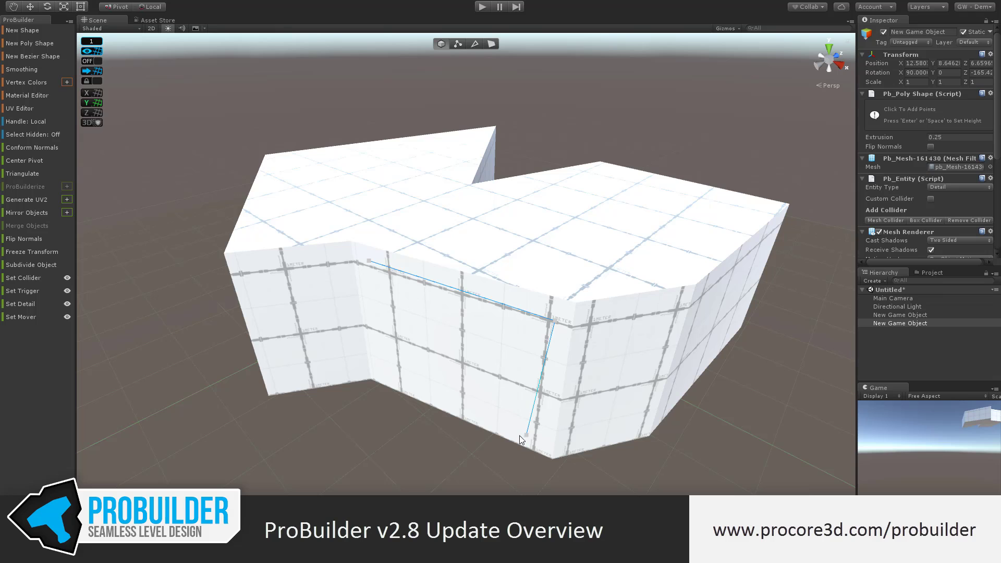
- Complete the arch-like poly shape outline on the block's wide front wall and extrude it outward by about 0.52
{"action": "left_click", "coordinate": [451, 405]}
{"action": "left_click", "coordinate": [477, 348]}
{"action": "left_click", "coordinate": [409, 312]}
{"action": "left_click", "coordinate": [384, 347]}
{"action": "left_click", "coordinate": [369, 262]}
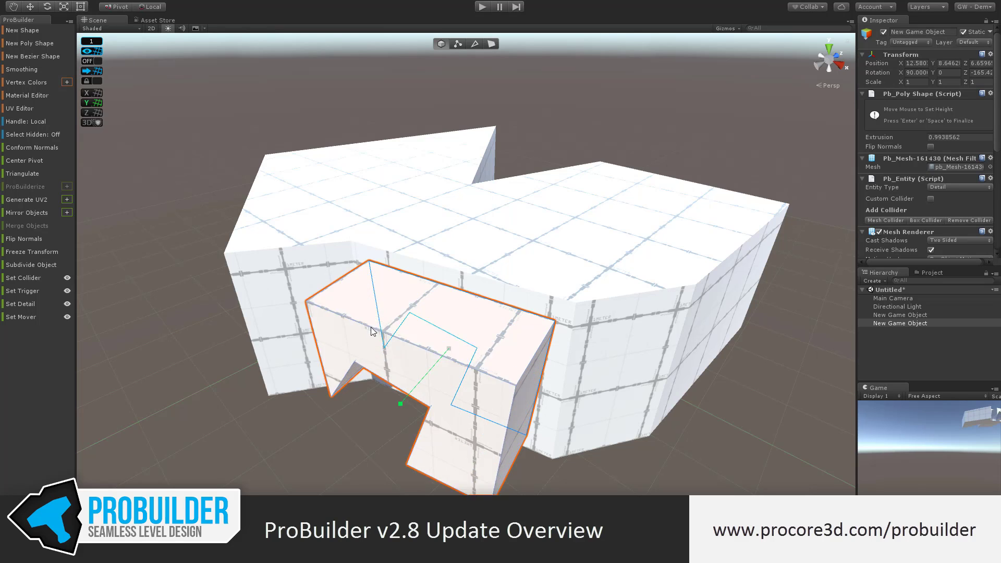
{"action": "left_click", "coordinate": [379, 326]}
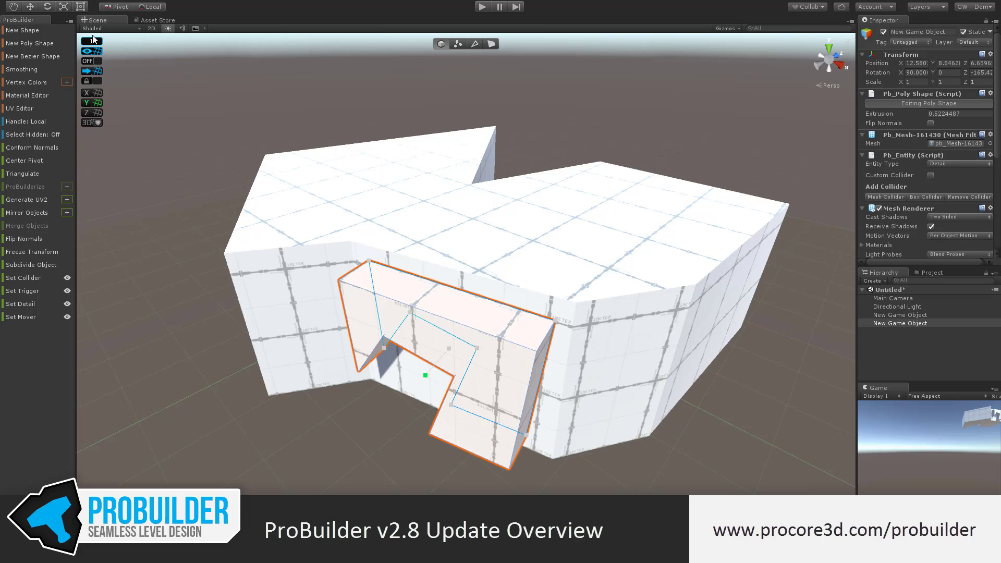
- Draw a second notched poly shape on the narrow wall beside the arch-like piece and extrude it outward by about 0.13
{"action": "left_click", "coordinate": [29, 45]}
{"action": "left_click", "coordinate": [590, 314]}
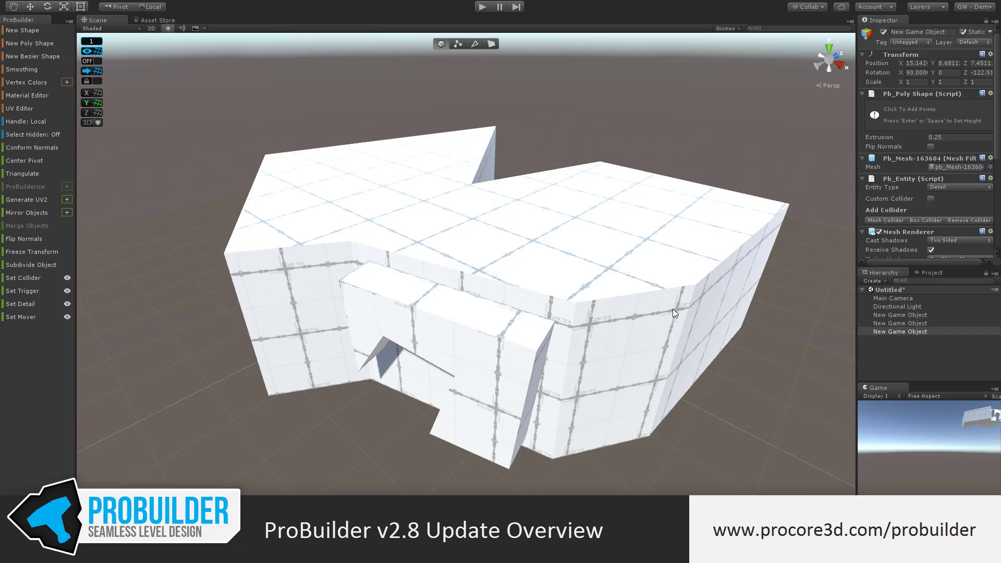
{"action": "left_click", "coordinate": [671, 308]}
{"action": "left_click", "coordinate": [647, 425]}
{"action": "left_click", "coordinate": [631, 359]}
{"action": "left_click", "coordinate": [590, 314]}
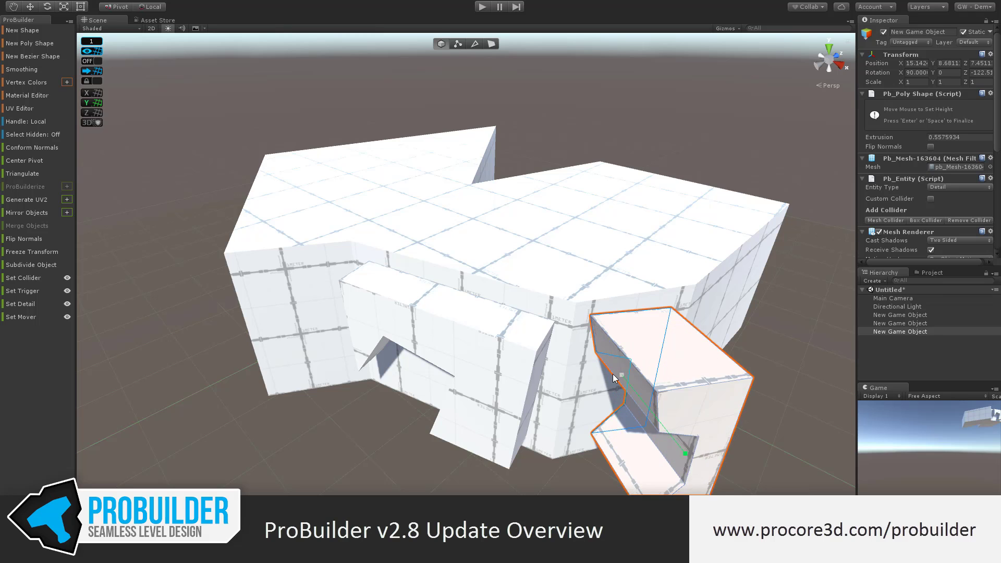
{"action": "left_click", "coordinate": [680, 360]}
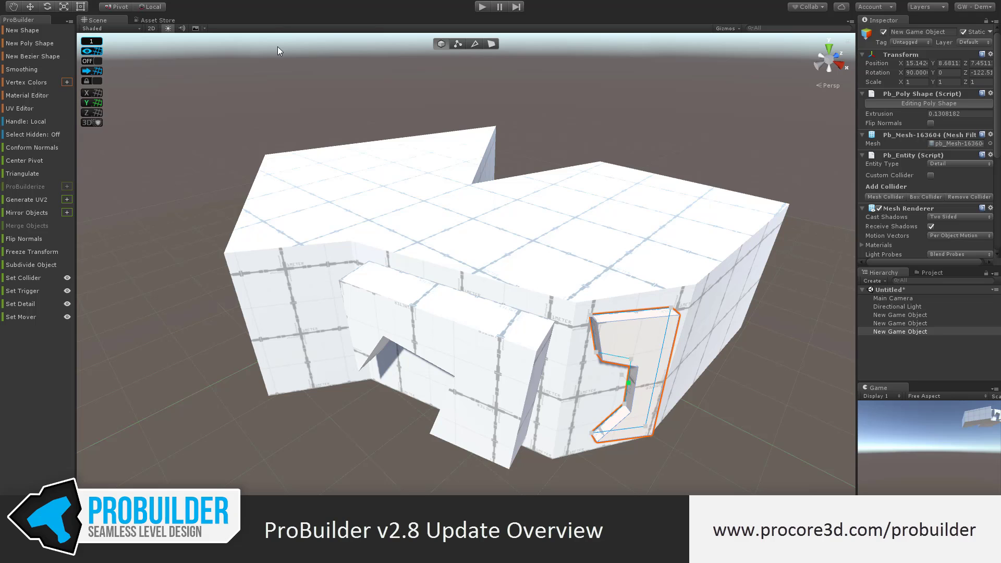
- Try flipping the large block's normals, restore them, and finish editing its poly shape
{"action": "left_click", "coordinate": [678, 231]}
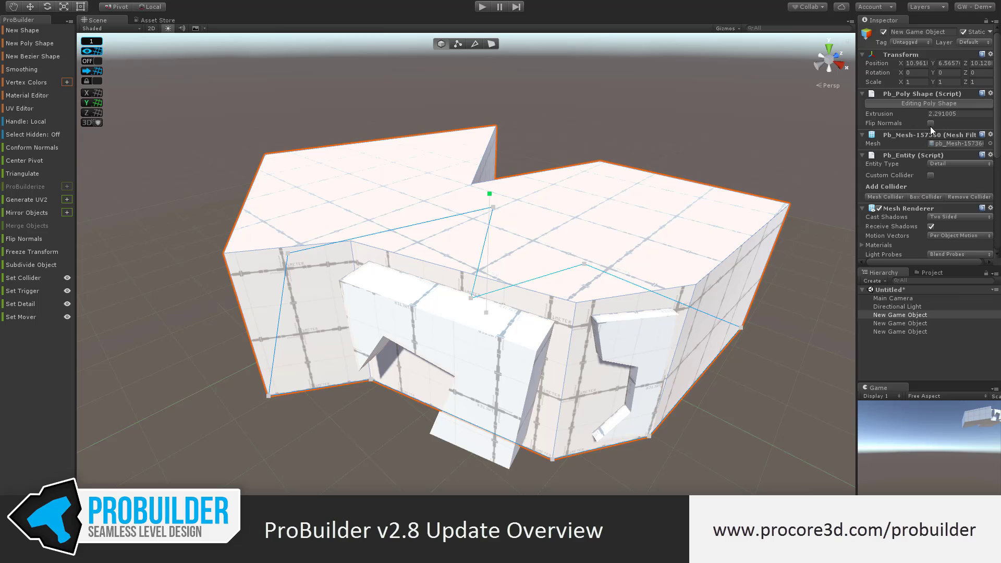
{"action": "left_click", "coordinate": [931, 123]}
{"action": "left_click", "coordinate": [931, 124]}
{"action": "left_click", "coordinate": [937, 103]}
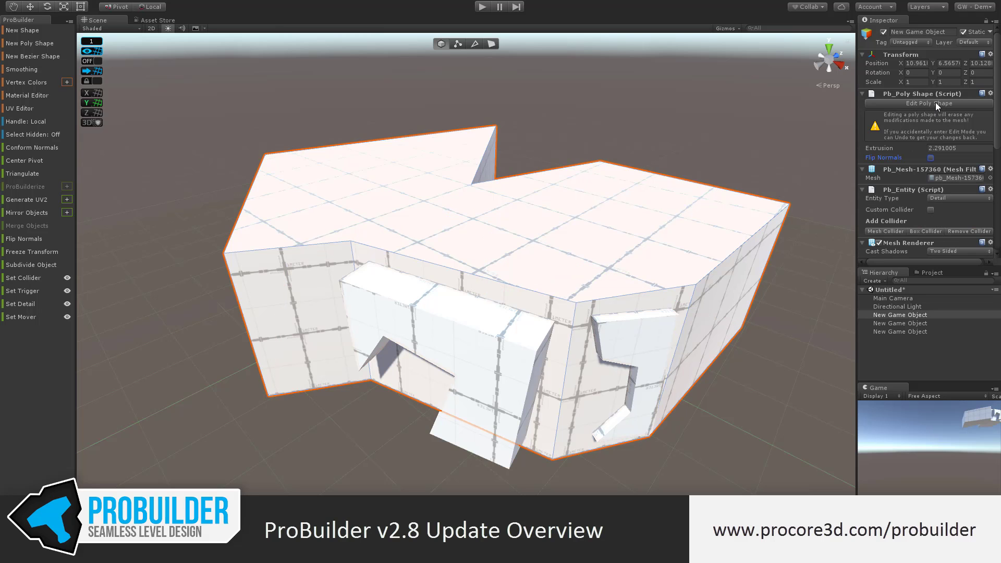
- Connect the upper and lower edges of the block's front wall beside the arch-like piece and pull the new middle edge outward
{"action": "left_click", "coordinate": [491, 44]}
{"action": "left_click", "coordinate": [375, 177]}
{"action": "left_click", "coordinate": [299, 264]}
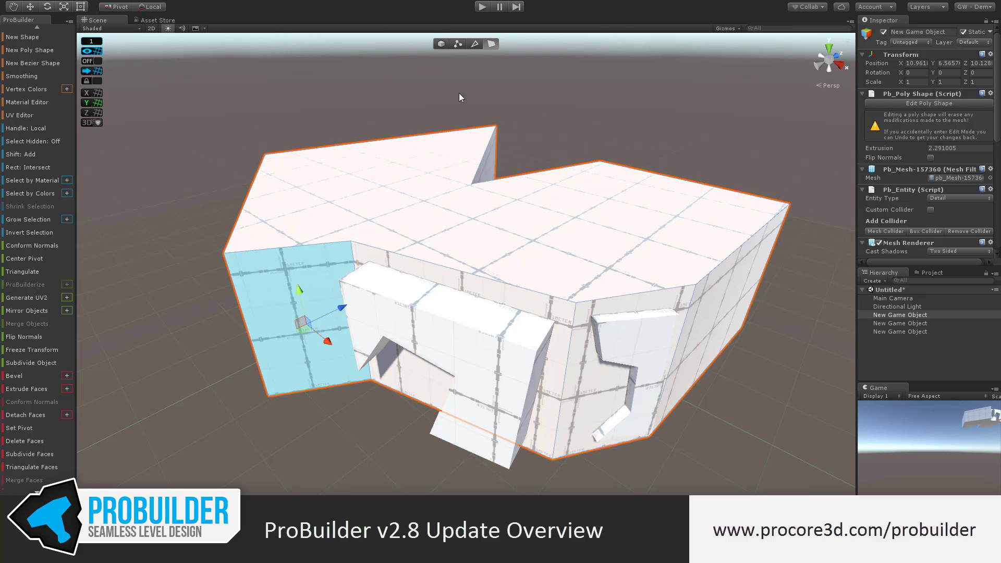
{"action": "left_click", "coordinate": [463, 44]}
{"action": "left_click", "coordinate": [475, 44]}
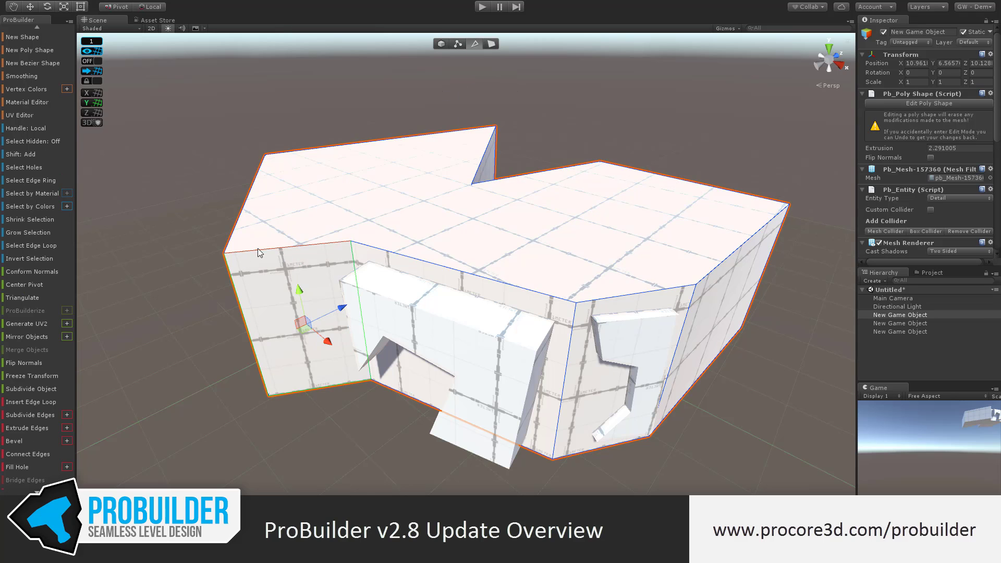
{"action": "left_click", "coordinate": [327, 384]}
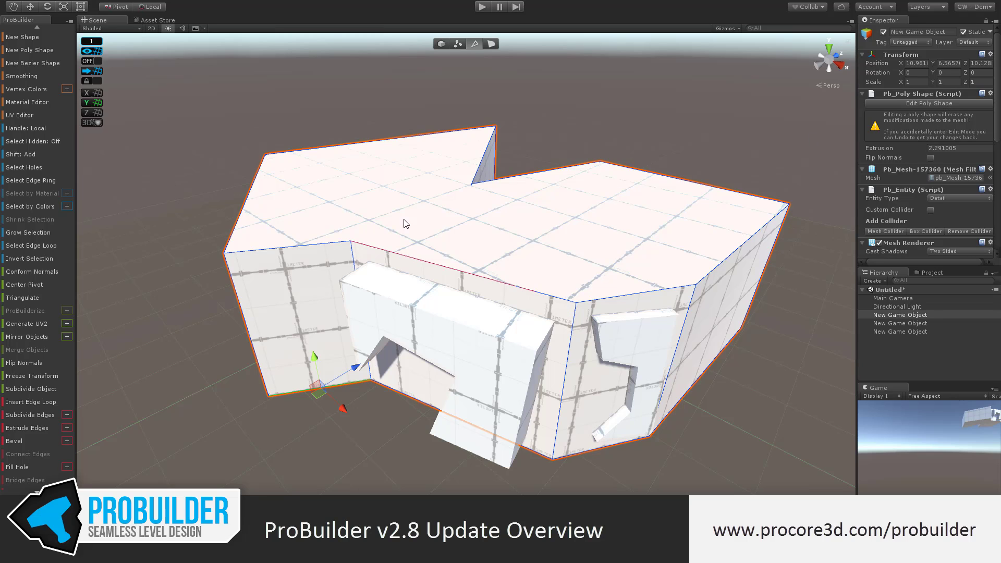
{"action": "left_click", "coordinate": [291, 254], "text": "shift"}
{"action": "key", "text": "alt+e"}
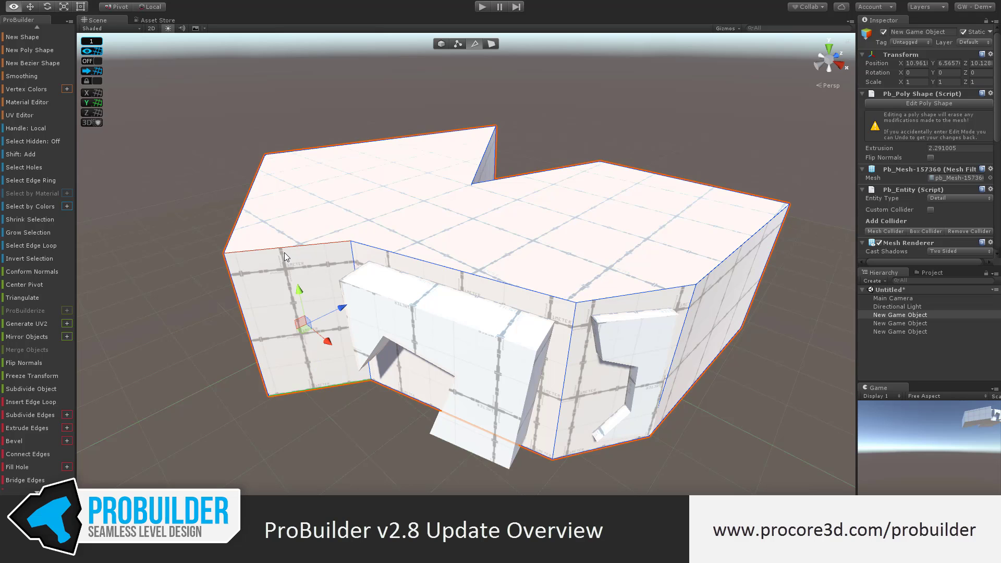
{"action": "left_click_drag", "start_coordinate": [307, 333], "coordinate": [299, 370]}
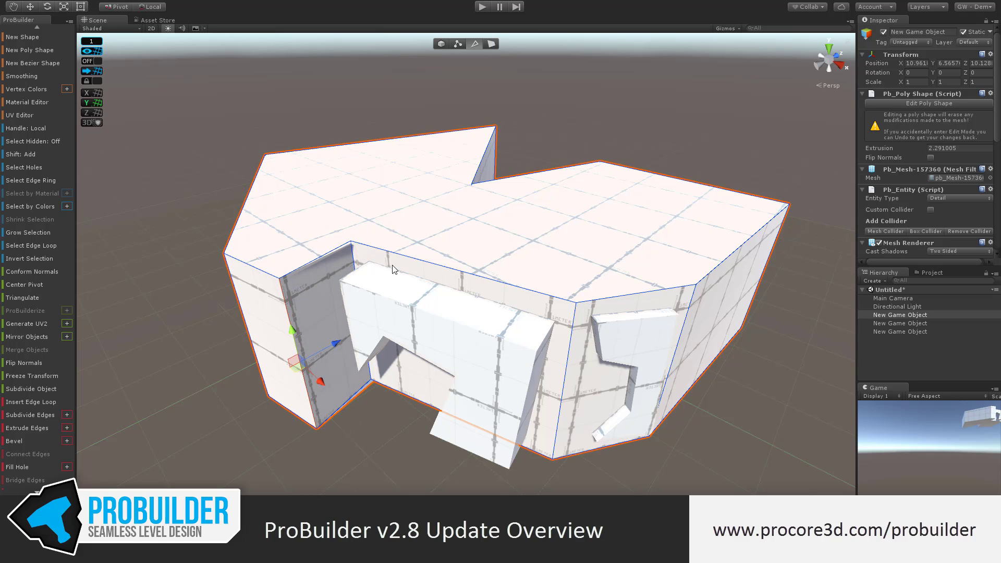
- Inset the large block's top face and extrude it upward into a smaller raised tier
{"action": "key", "text": "k"}
{"action": "left_click", "coordinate": [355, 176]}
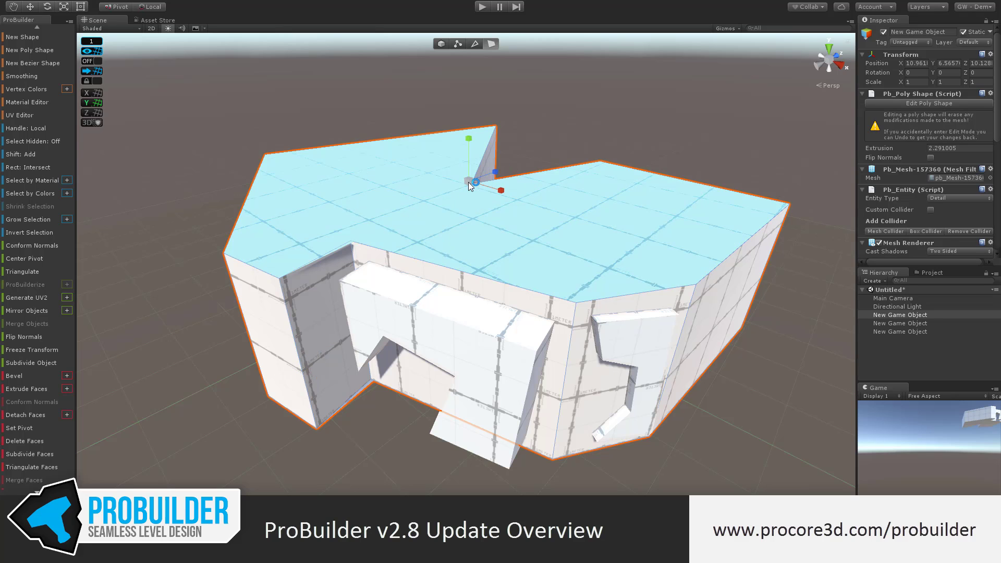
{"action": "left_click_drag", "start_coordinate": [468, 184], "coordinate": [480, 108], "text": "shift"}
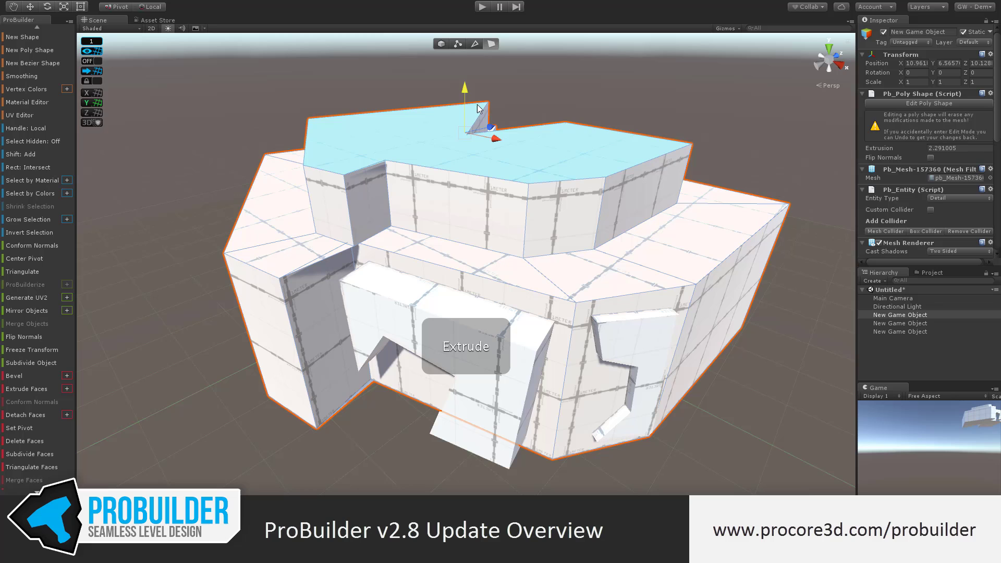
- Discard the block's mesh modifications by re-entering poly shape editing, and leave editing again
{"action": "left_click", "coordinate": [924, 104]}
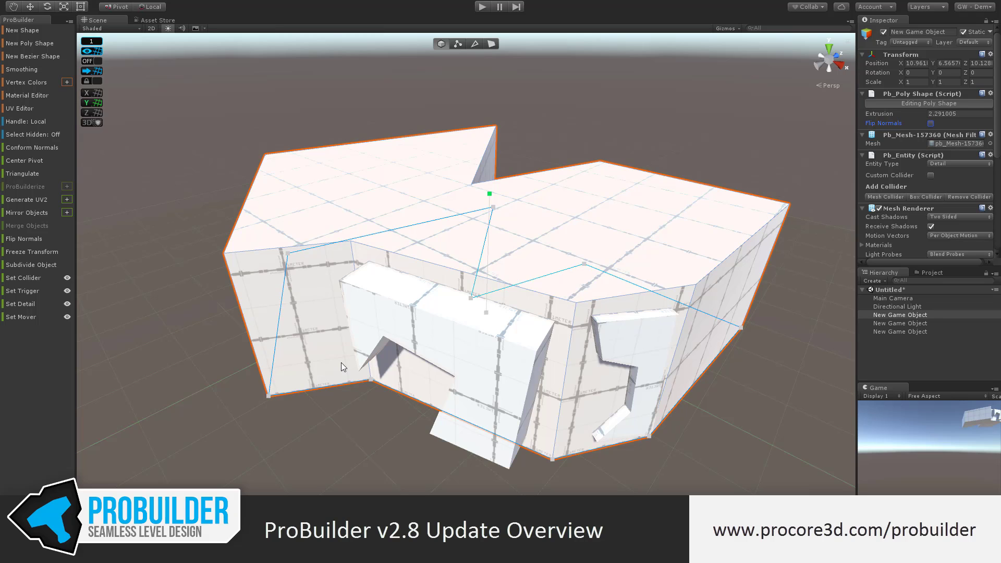
{"action": "left_click", "coordinate": [905, 104]}
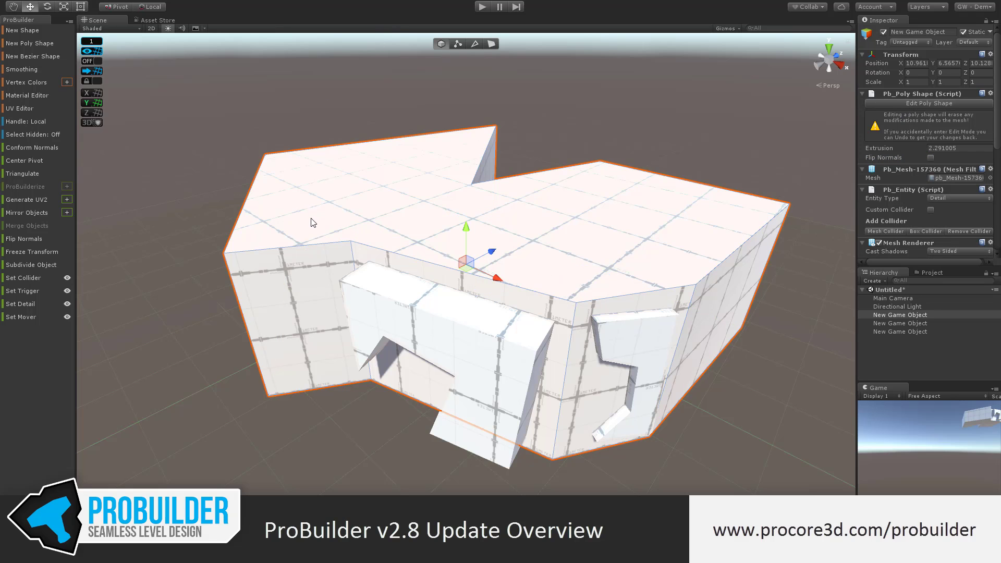
- Delete the large block and the two smaller poly shapes from the scene
{"action": "key", "text": "Delete"}
{"action": "left_click", "coordinate": [386, 305]}
{"action": "key", "text": "Delete"}
{"action": "left_click", "coordinate": [634, 342]}
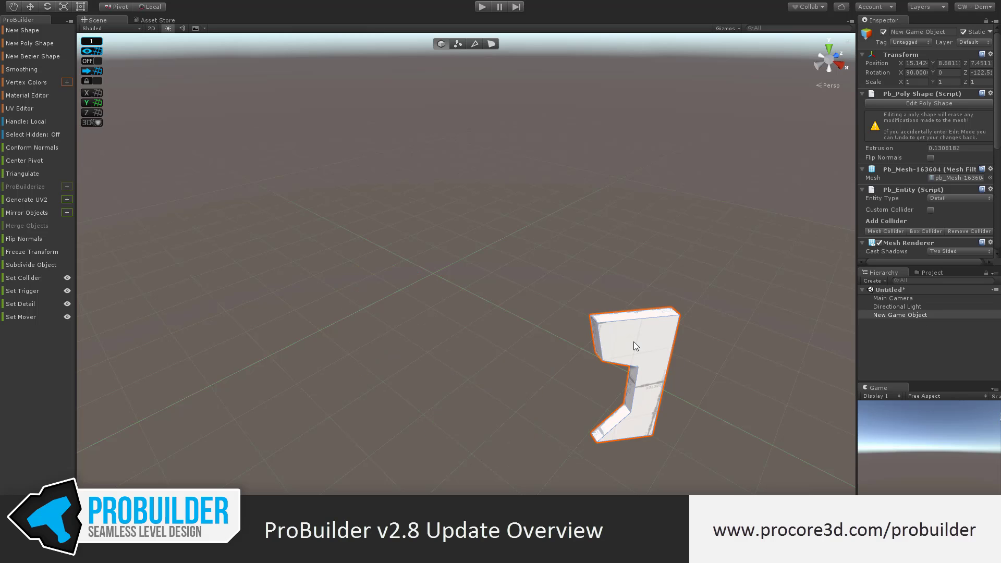
{"action": "key", "text": "Delete"}
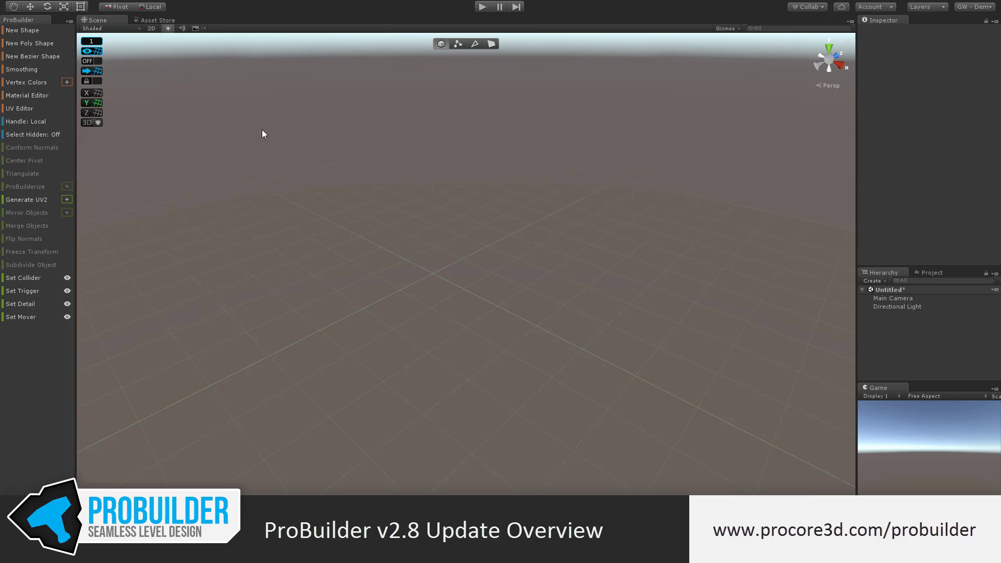
- Add a new bezier shape to the scene
{"action": "left_click", "coordinate": [27, 55]}
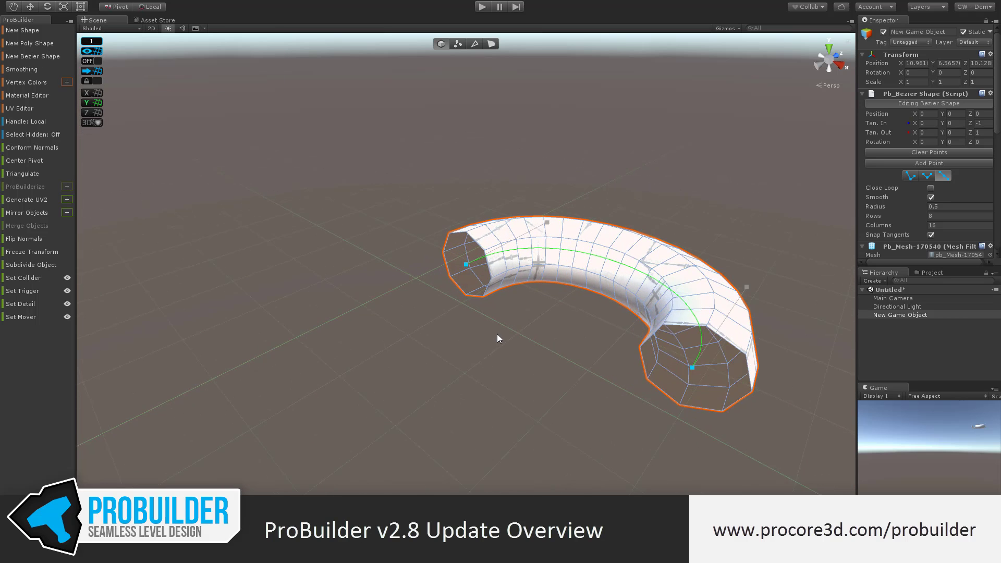
- Inspect the Experimental Features option in Unity's ProBuilder preferences and close the preferences
{"action": "left_click", "coordinate": [21, 0]}
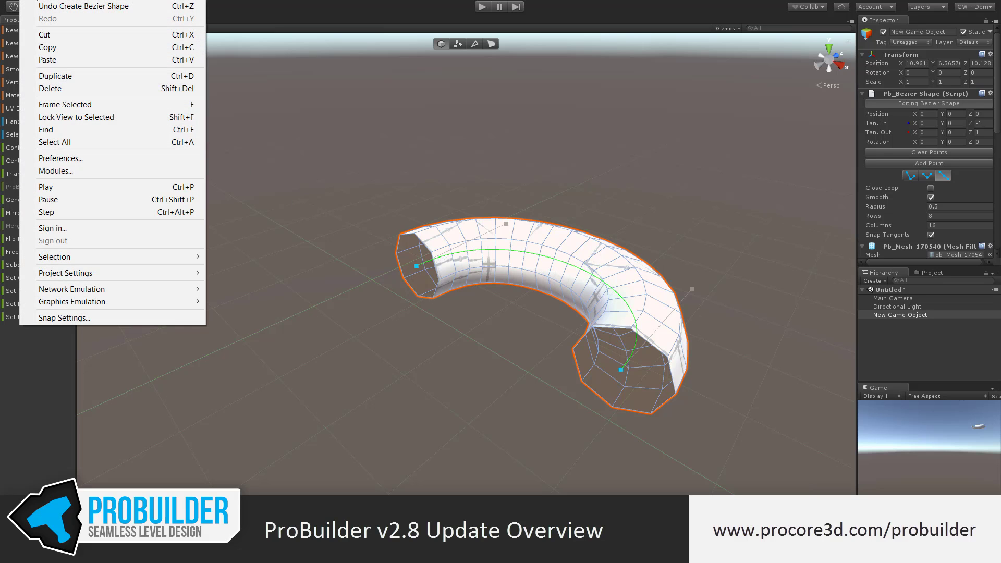
{"action": "left_click", "coordinate": [86, 158]}
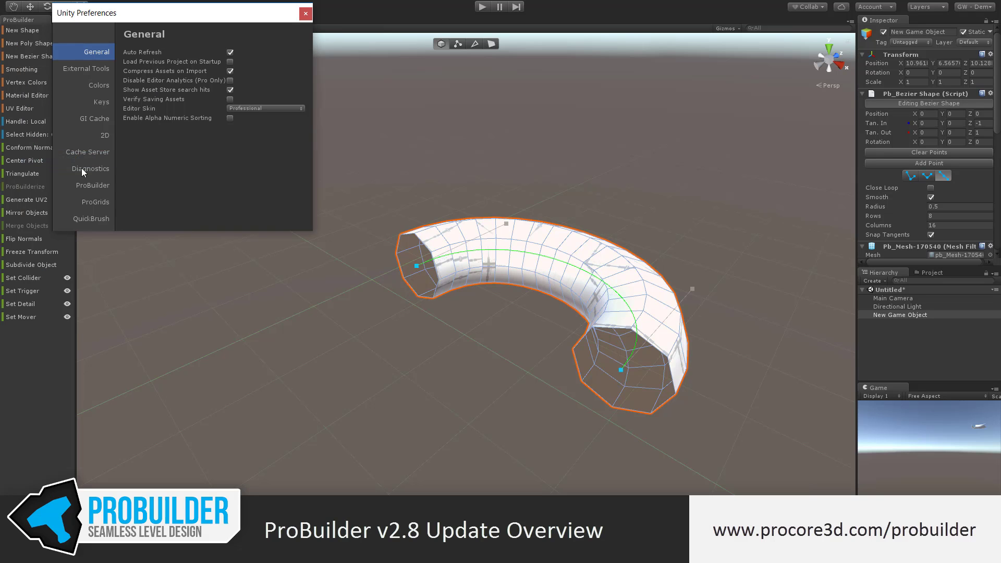
{"action": "left_click", "coordinate": [83, 185]}
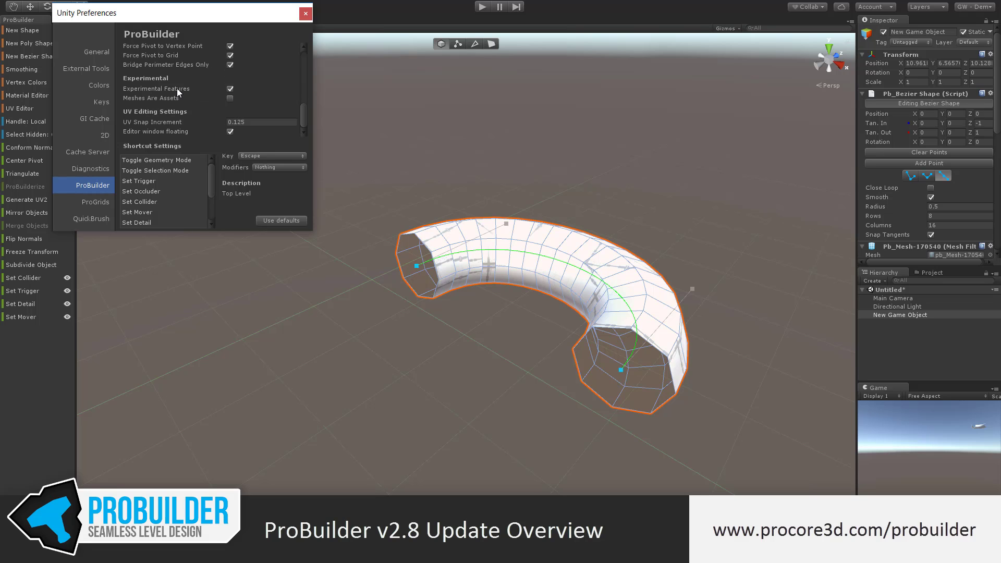
{"action": "left_click", "coordinate": [230, 89]}
{"action": "left_click", "coordinate": [305, 13]}
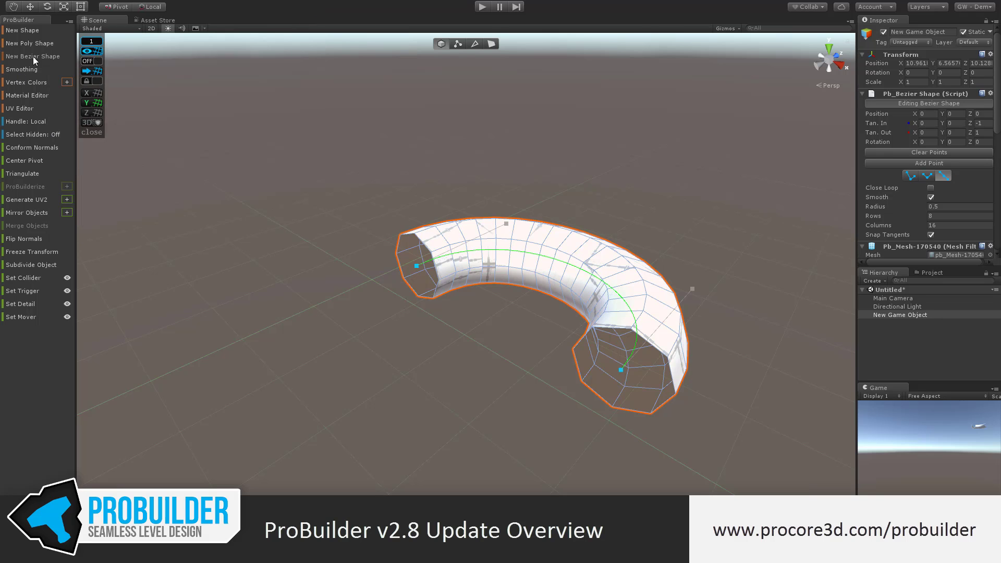
- Move both end points of the bezier tube outward to lengthen it
{"action": "left_click_drag", "start_coordinate": [335, 251], "coordinate": [393, 271], "text": "alt"}
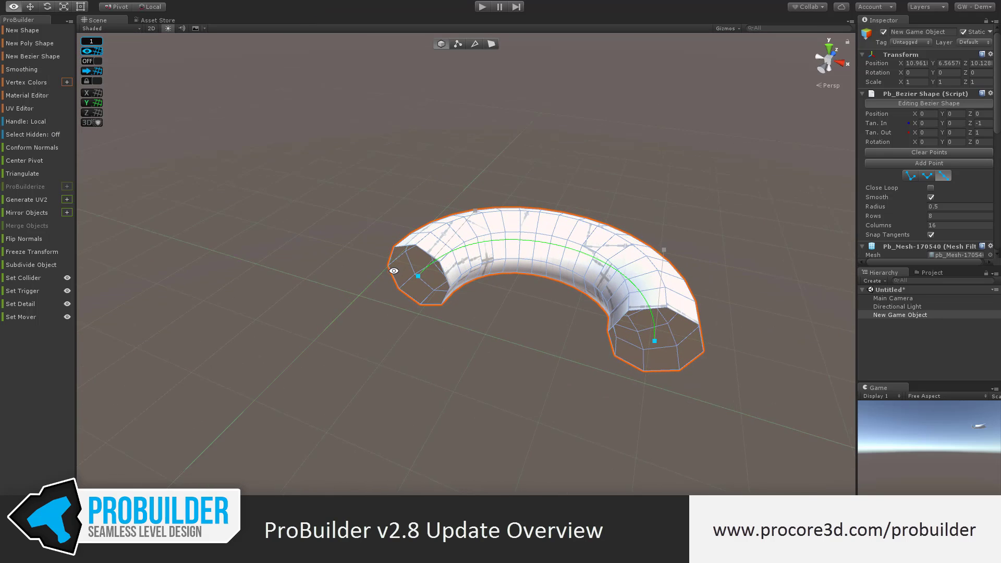
{"action": "middle_click_drag", "start_coordinate": [435, 272], "coordinate": [376, 275]}
{"action": "scroll", "coordinate": [362, 281], "scroll_direction": "down", "scroll_amount": 3}
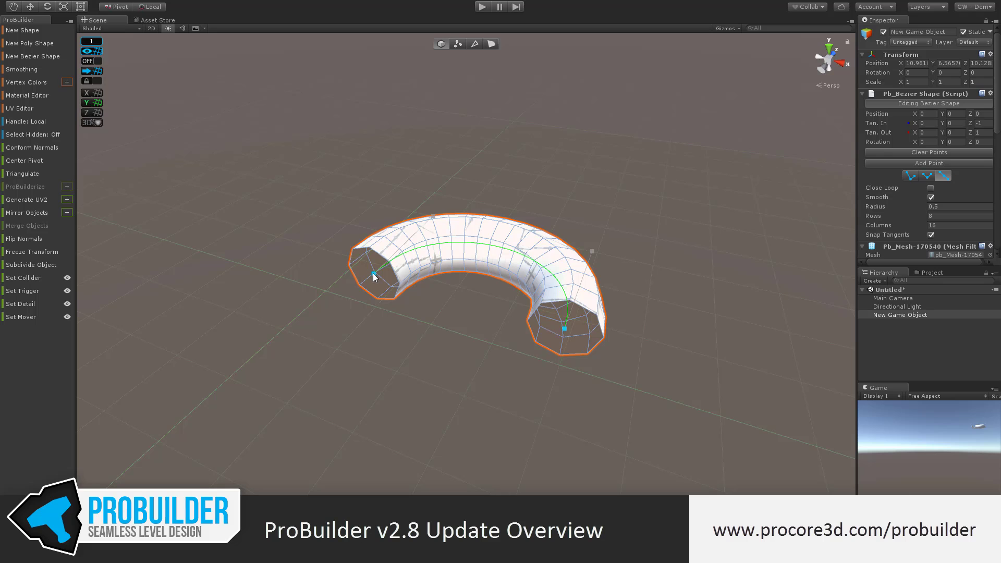
{"action": "left_click_drag", "start_coordinate": [373, 274], "coordinate": [267, 253], "text": "alt"}
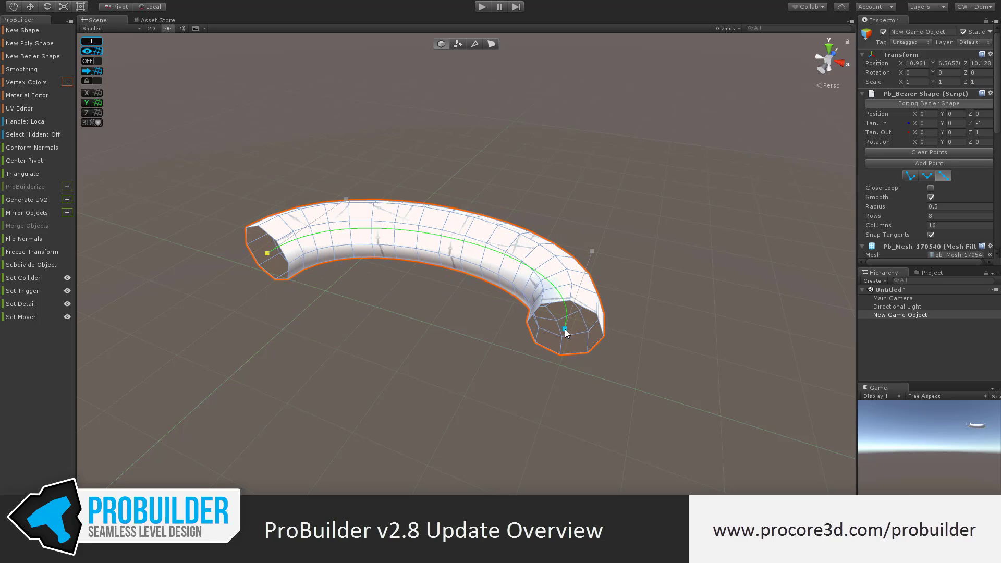
{"action": "left_click_drag", "start_coordinate": [564, 328], "coordinate": [635, 380]}
- Reshape the bezier tube into a rounder arc by moving the tangent handles of both end points farther out
{"action": "left_click_drag", "start_coordinate": [461, 221], "coordinate": [465, 279], "text": "alt"}
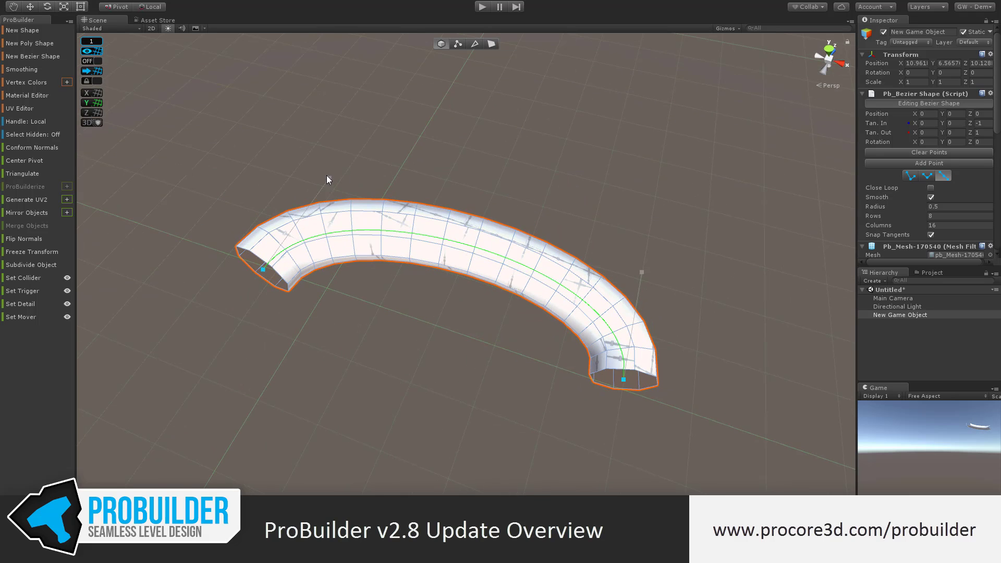
{"action": "left_click_drag", "start_coordinate": [329, 178], "coordinate": [386, 96]}
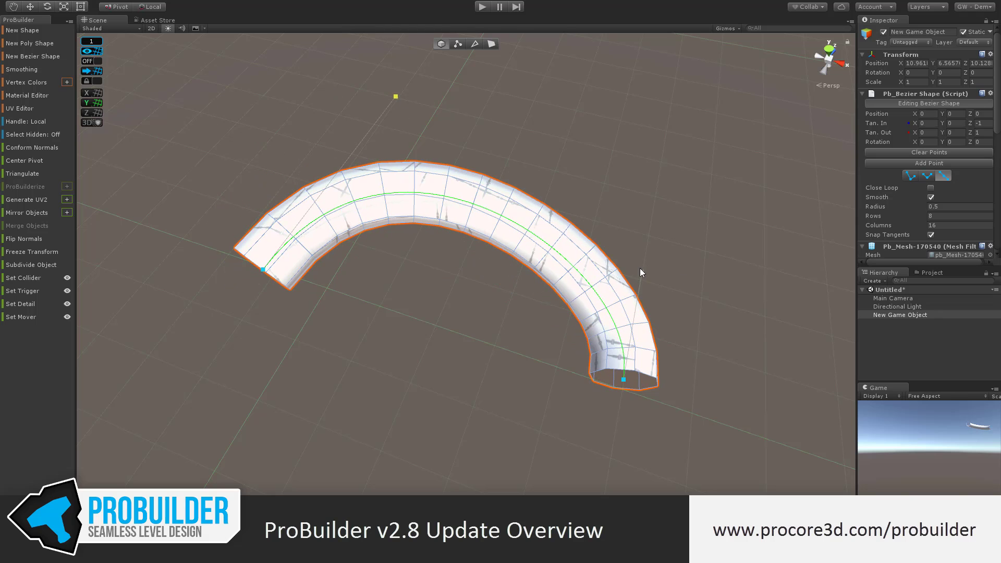
{"action": "left_click_drag", "start_coordinate": [640, 268], "coordinate": [664, 250]}
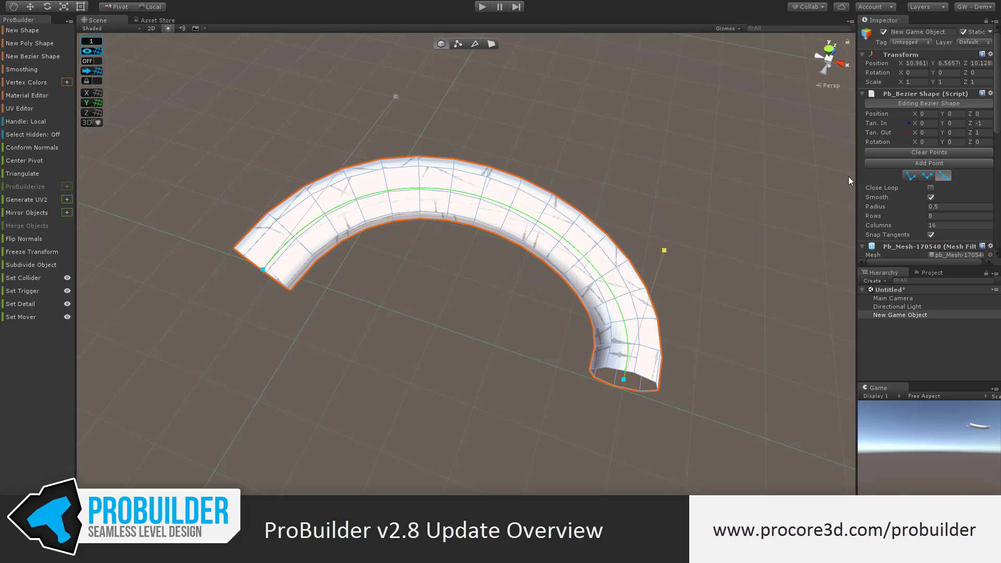
- Try closing the bezier tube into a loop and reopen it
{"action": "left_click", "coordinate": [931, 188]}
{"action": "left_click", "coordinate": [931, 188]}
- Insert a control point in the middle of the bezier curve and move it inward to form an S-shaped bend
{"action": "left_click", "coordinate": [480, 197]}
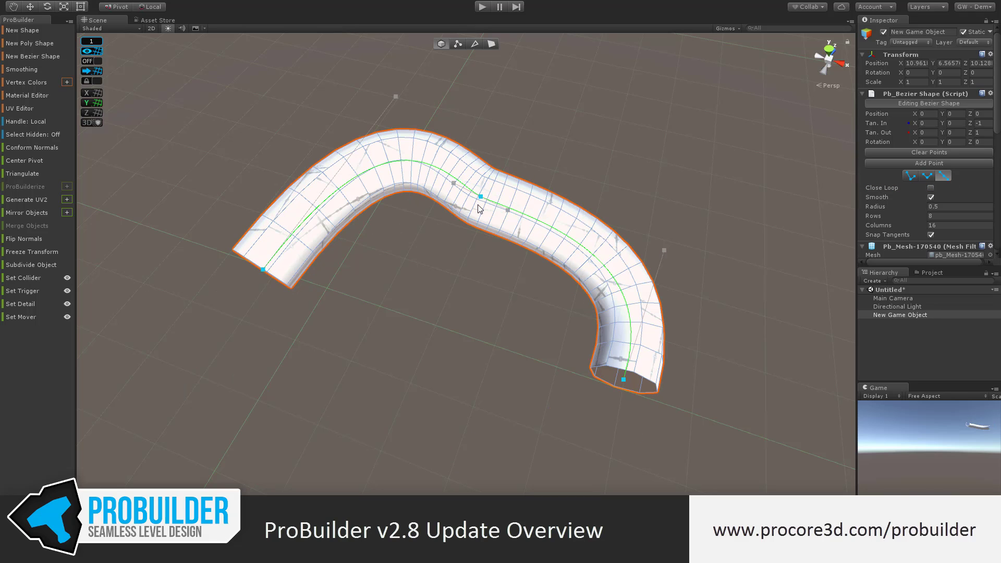
{"action": "left_click_drag", "start_coordinate": [480, 197], "coordinate": [535, 245]}
{"action": "left_click_drag", "start_coordinate": [507, 410], "coordinate": [592, 286], "text": "alt"}
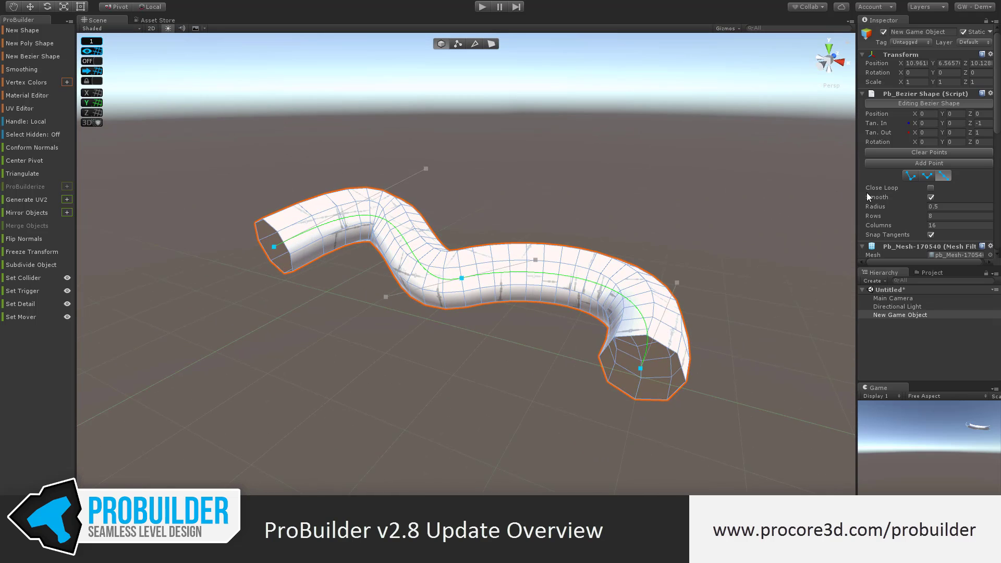
- Try toggling smooth shading on the bezier tube and restore it
{"action": "left_click", "coordinate": [931, 197]}
{"action": "left_click_drag", "start_coordinate": [503, 217], "coordinate": [550, 226], "text": "alt"}
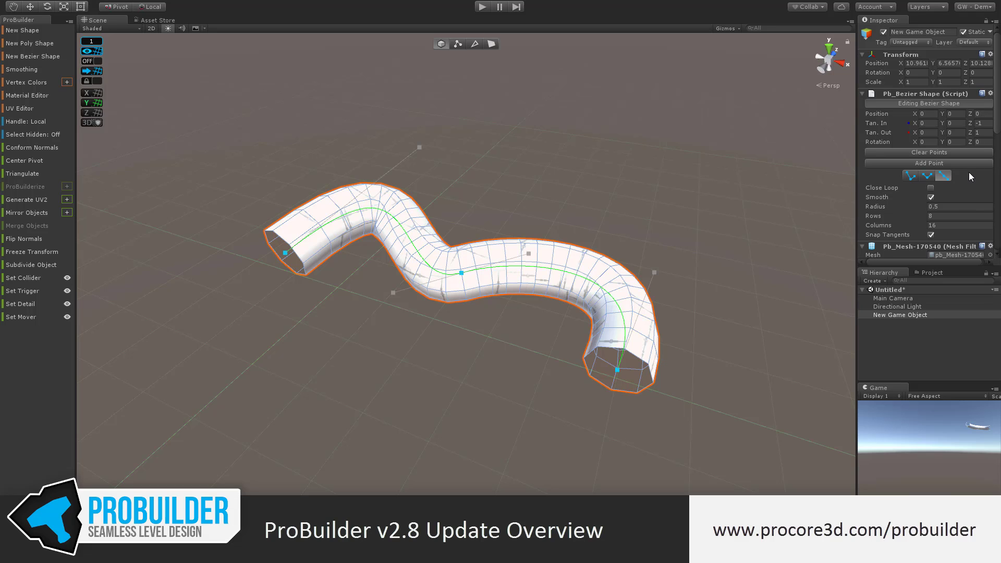
{"action": "scroll", "coordinate": [330, 152], "scroll_direction": "down", "scroll_amount": 3}
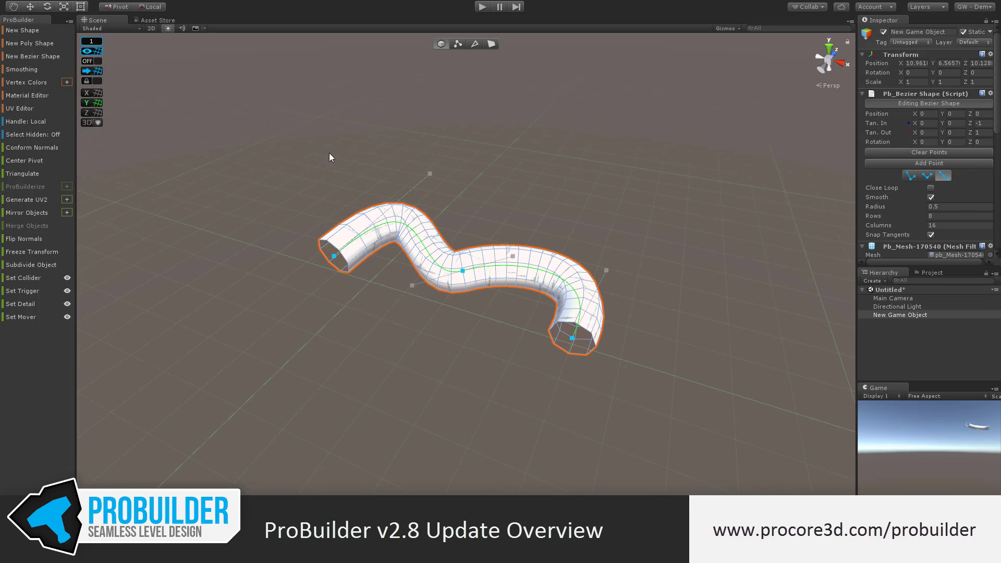
- Finish editing the bezier shape and build a new cube with dimensions 1 × 1 × 1
{"action": "left_click", "coordinate": [933, 104]}
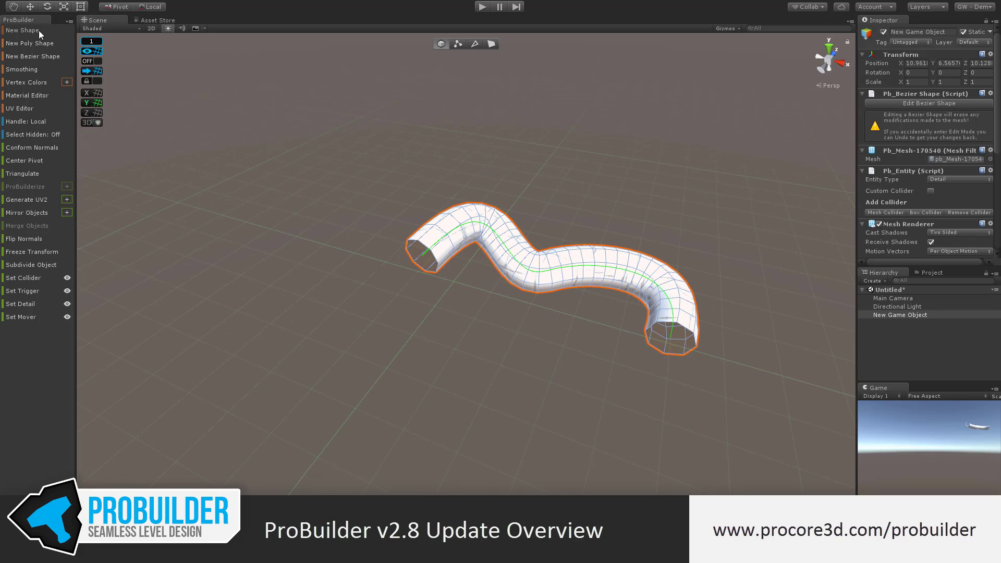
{"action": "left_click", "coordinate": [23, 31]}
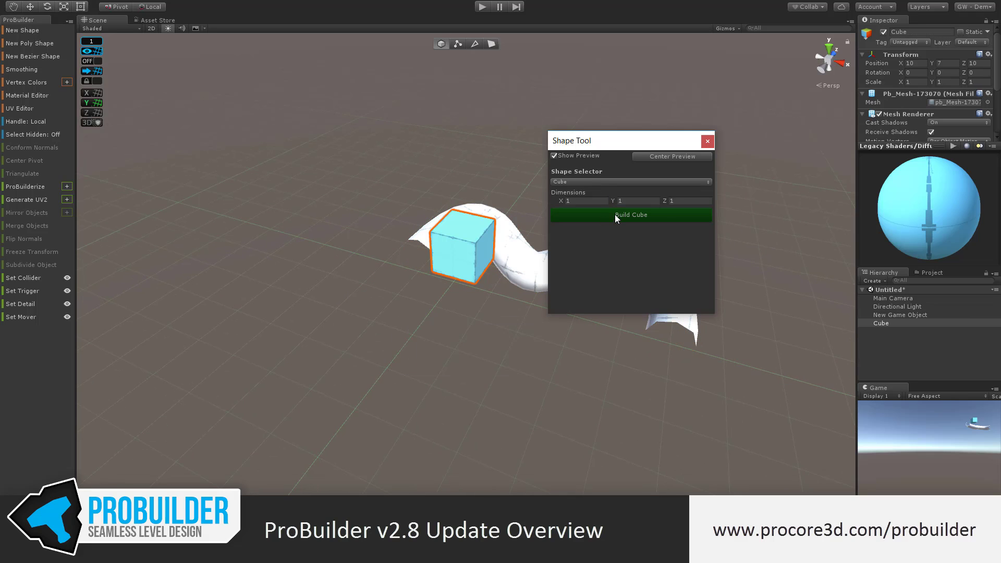
{"action": "left_click_drag", "start_coordinate": [627, 141], "coordinate": [226, 143]}
{"action": "left_click", "coordinate": [226, 217]}
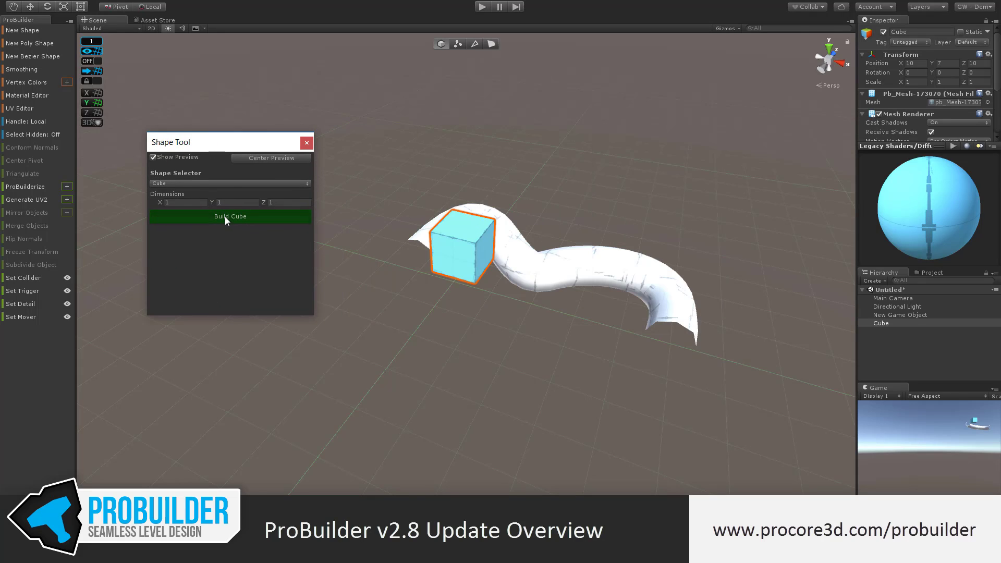
- Move the cube horizontally clear of the bezier tube's open end, to about X 6.06 and Z 8.31
{"action": "key", "text": "w"}
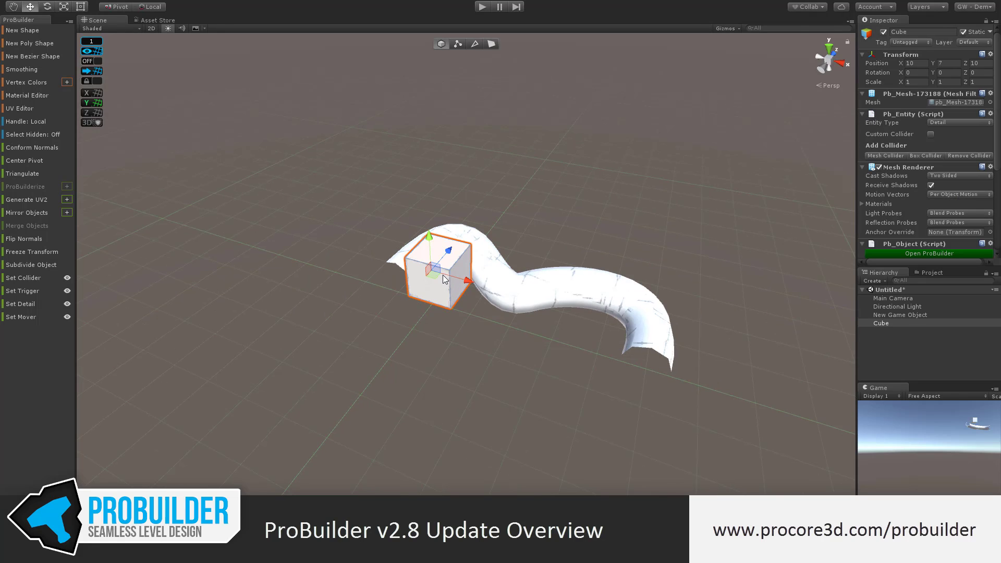
{"action": "left_click_drag", "start_coordinate": [431, 277], "coordinate": [251, 273]}
{"action": "scroll", "coordinate": [230, 281], "scroll_direction": "up", "scroll_amount": 5}
{"action": "middle_click_drag", "start_coordinate": [182, 290], "coordinate": [401, 259]}
{"action": "scroll", "coordinate": [345, 294], "scroll_direction": "up", "scroll_amount": 3}
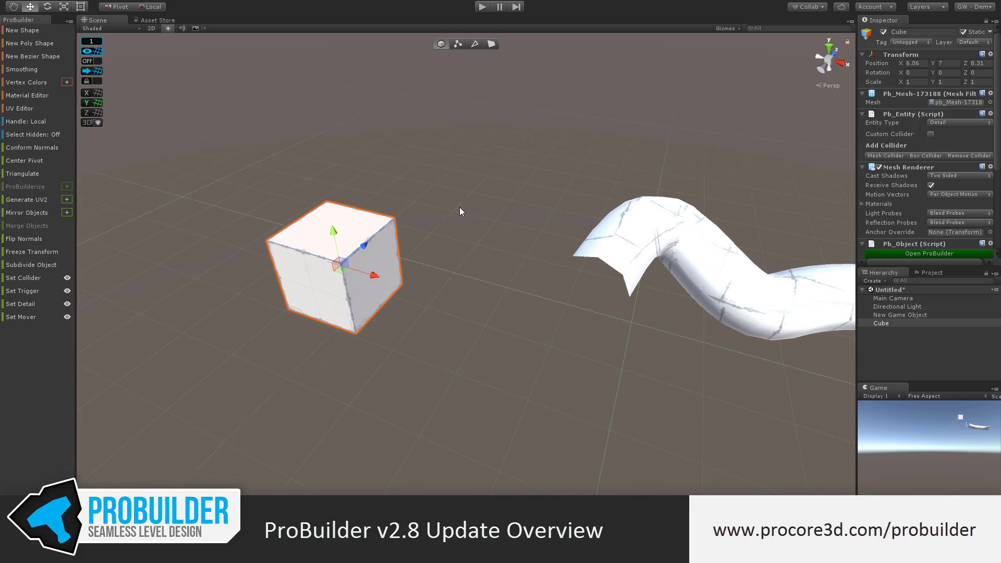
- Extrude the cube's side face facing the bezier tube outward into a block about three times as long
{"action": "left_click", "coordinate": [492, 44]}
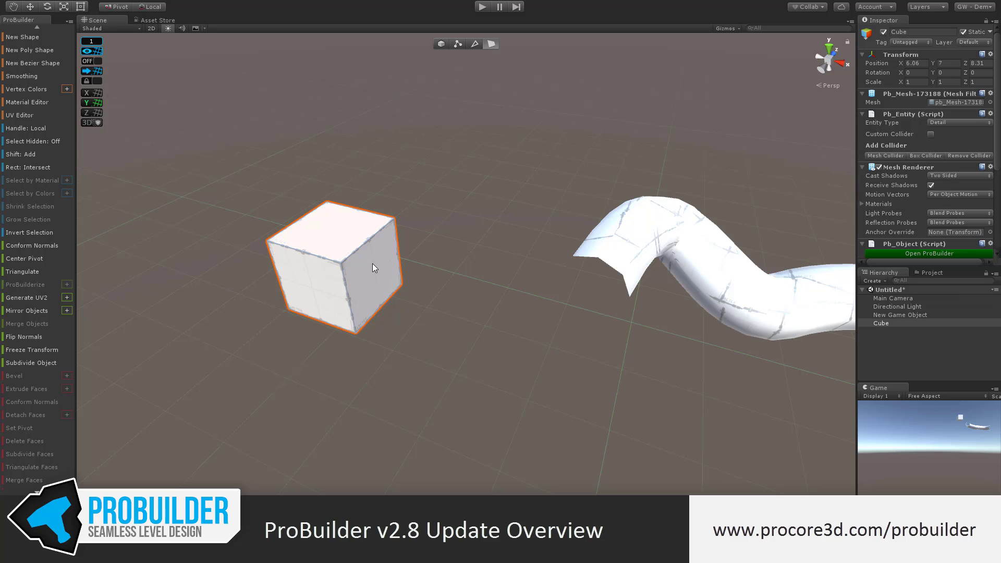
{"action": "left_click", "coordinate": [372, 263]}
{"action": "left_click_drag", "start_coordinate": [404, 284], "coordinate": [555, 334], "text": "shift"}
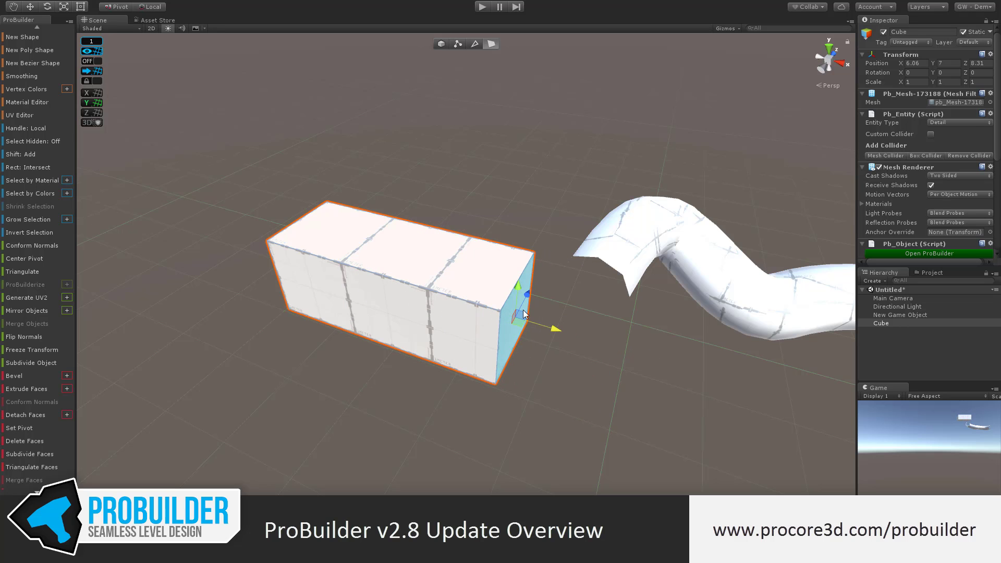
{"action": "key", "text": "Escape"}
- Select the bezier tube in face editing mode and view its mesh alongside the extruded block
{"action": "middle_click_drag", "start_coordinate": [599, 319], "coordinate": [240, 289]}
{"action": "scroll", "coordinate": [281, 284], "scroll_direction": "down", "scroll_amount": 5}
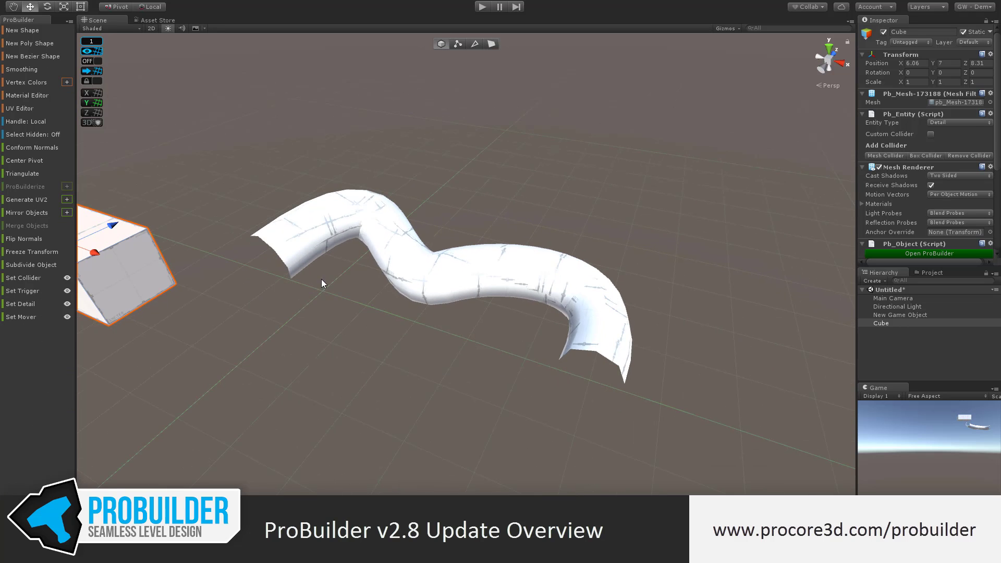
{"action": "left_click", "coordinate": [401, 266]}
{"action": "key", "text": "g"}
{"action": "scroll", "coordinate": [400, 266], "scroll_direction": "down", "scroll_amount": 2}
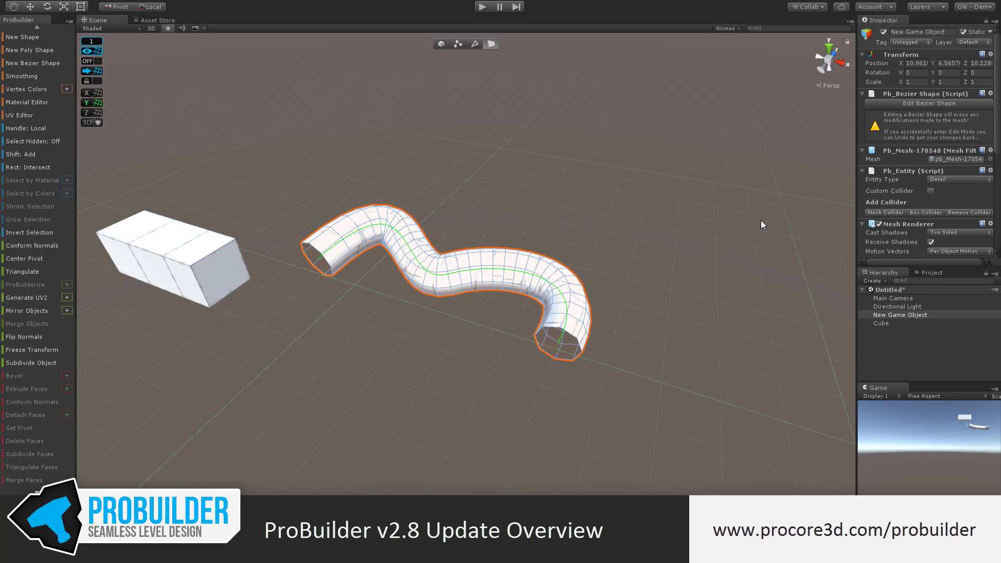
{"action": "scroll", "coordinate": [922, 109], "scroll_direction": "down", "scroll_amount": 3}
{"action": "scroll", "coordinate": [922, 110], "scroll_direction": "up", "scroll_amount": 3}
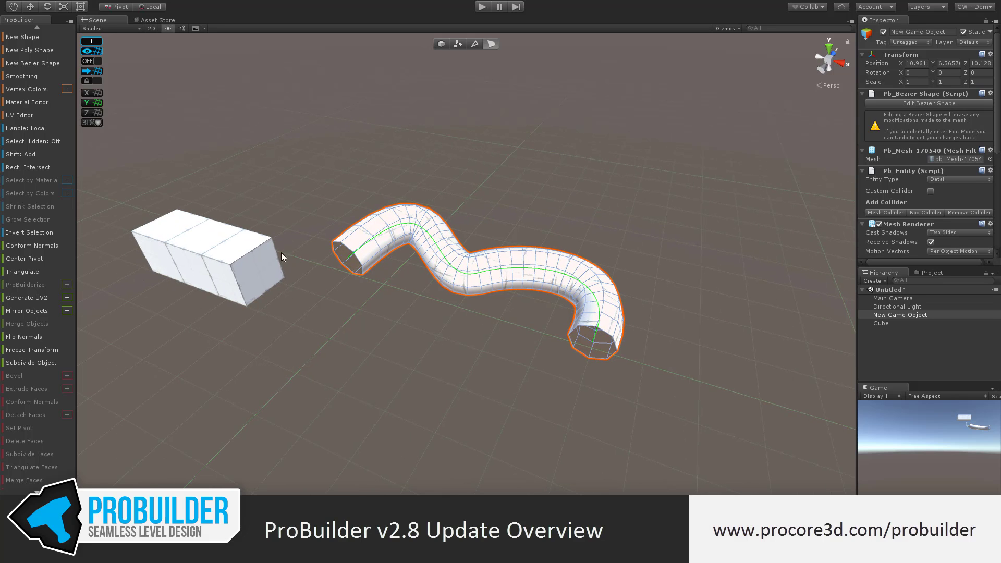
- Delete the extruded block and the bezier tube from the scene and return to object editing mode
{"action": "left_click", "coordinate": [245, 249]}
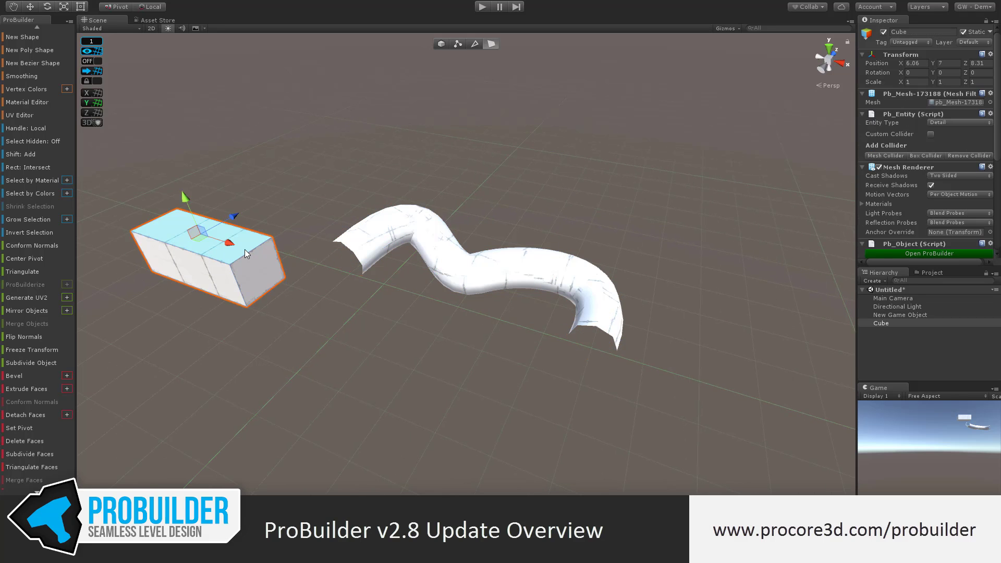
{"action": "key", "text": "Escape"}
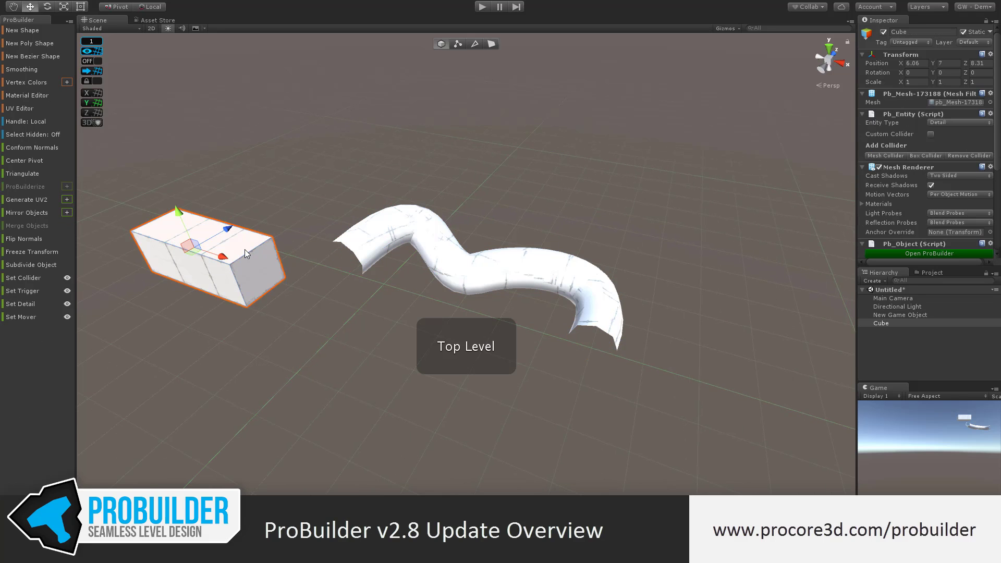
{"action": "key", "text": "Delete"}
{"action": "left_click", "coordinate": [487, 277]}
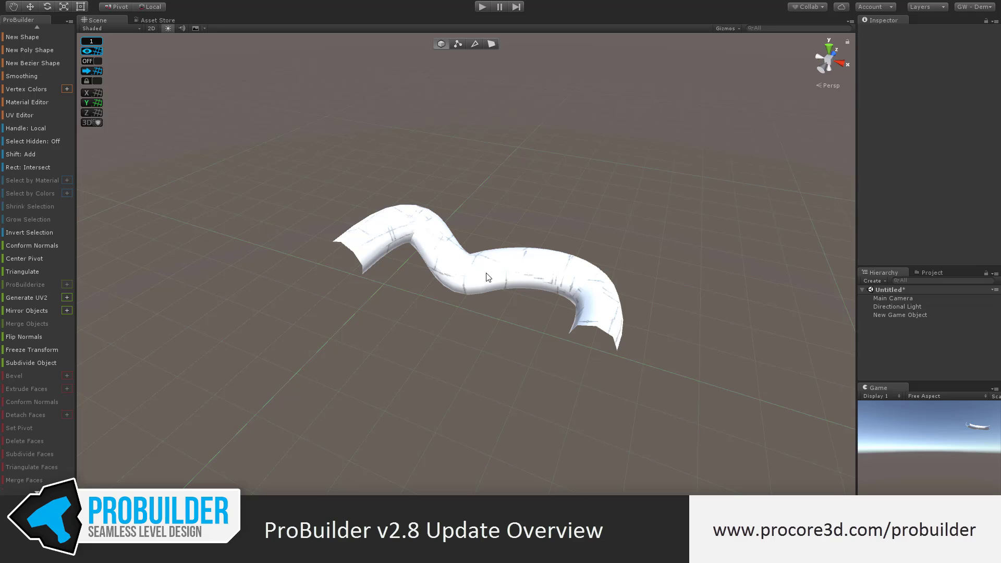
{"action": "key", "text": "Delete"}
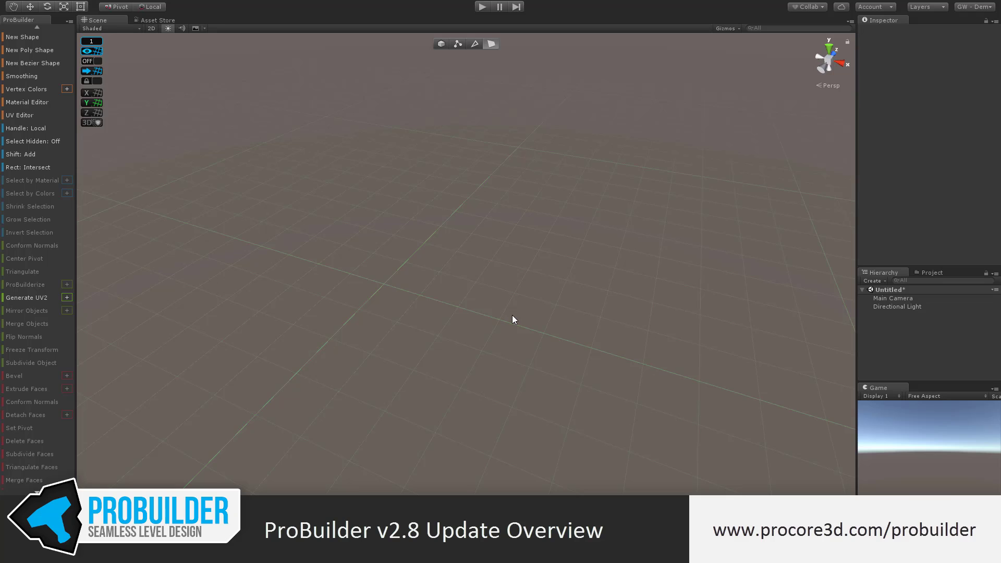
{"action": "left_click", "coordinate": [442, 44]}
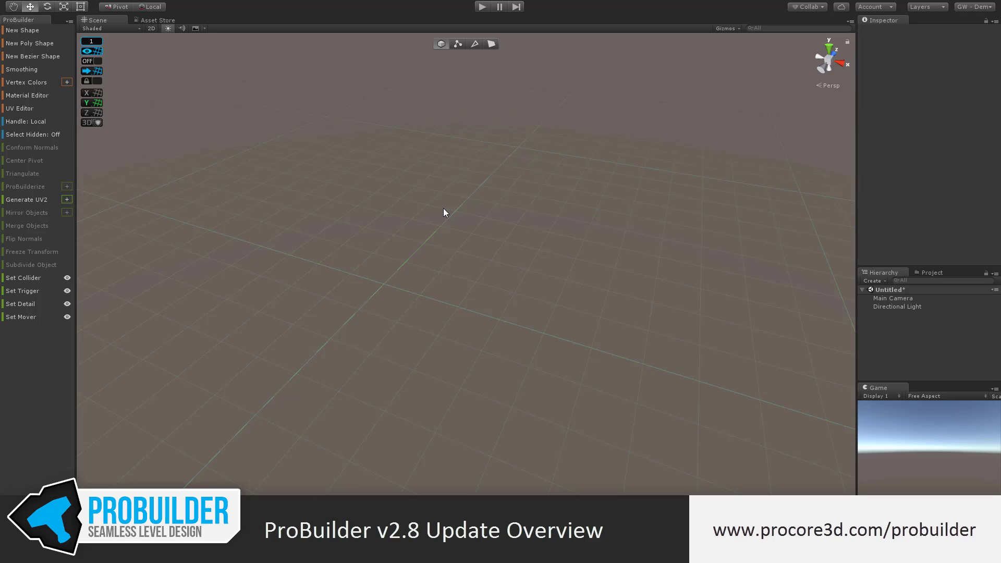
- Review ProBuilder's version information and release notes, and close them
{"action": "left_click", "coordinate": [180, 0]}
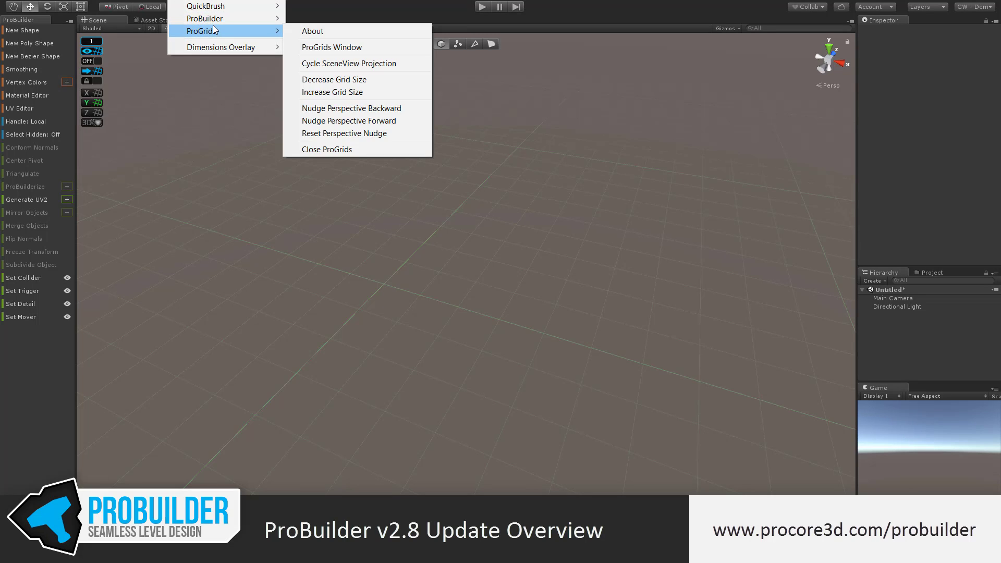
{"action": "mouse_move", "coordinate": [213, 20]}
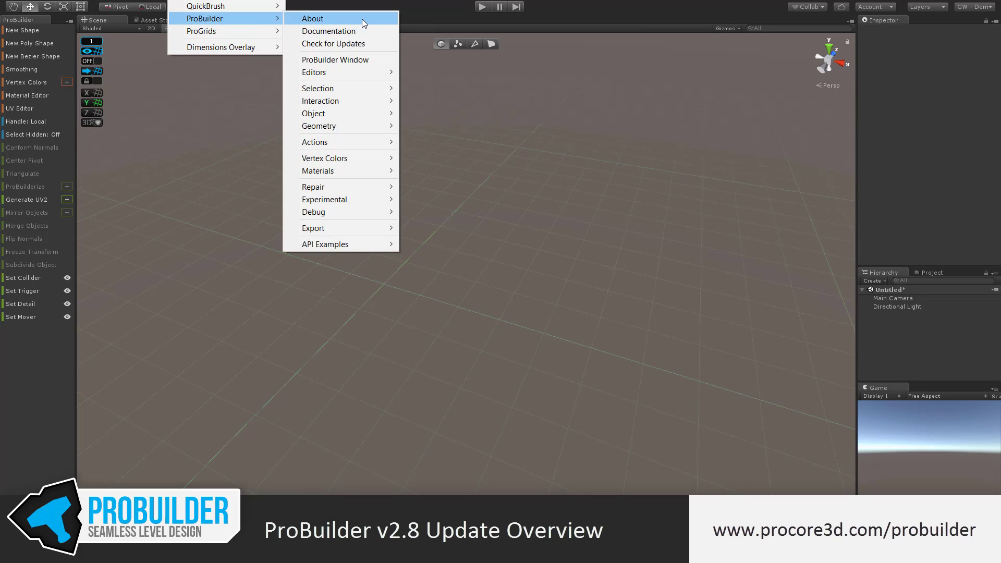
{"action": "left_click", "coordinate": [361, 19]}
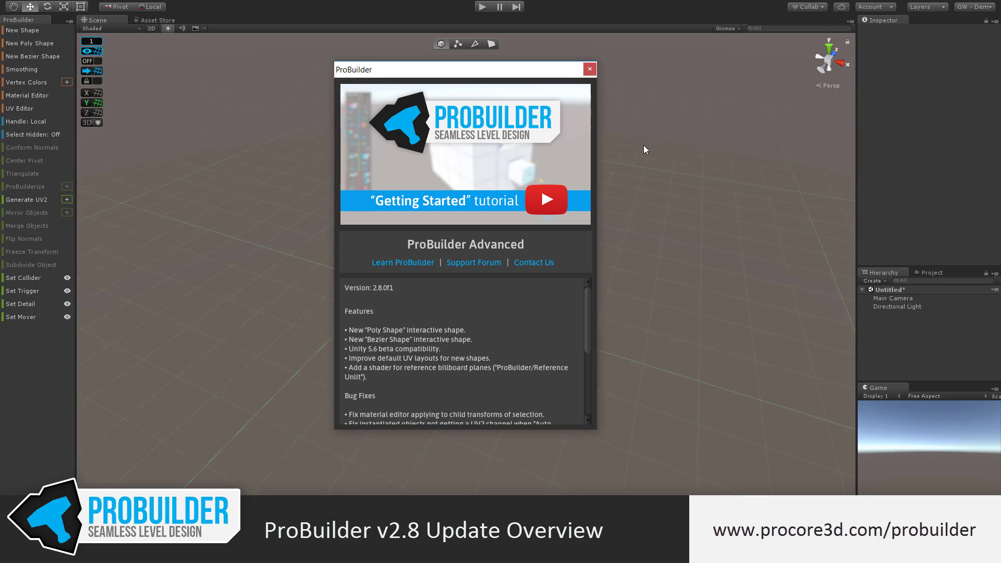
{"action": "left_click", "coordinate": [590, 70]}
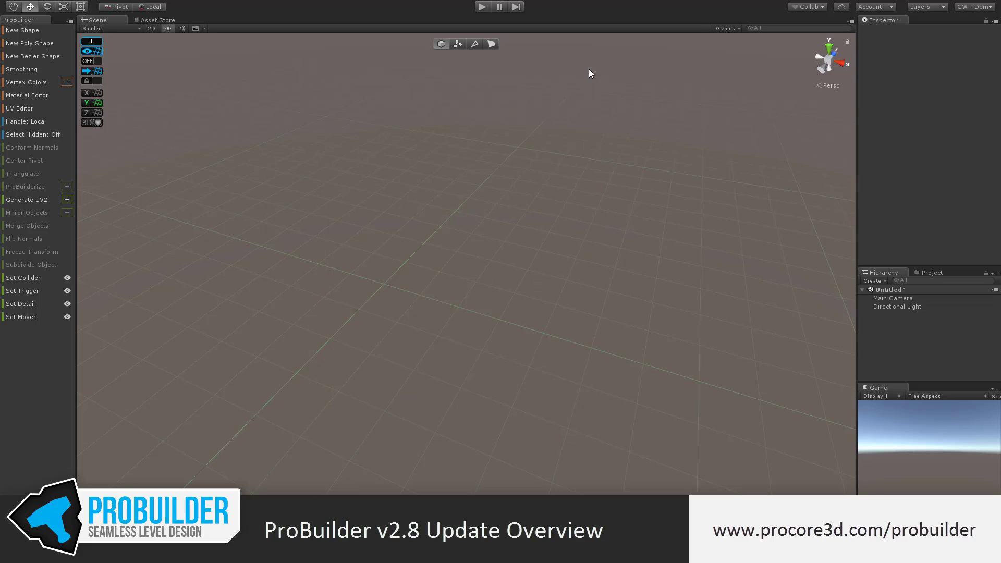